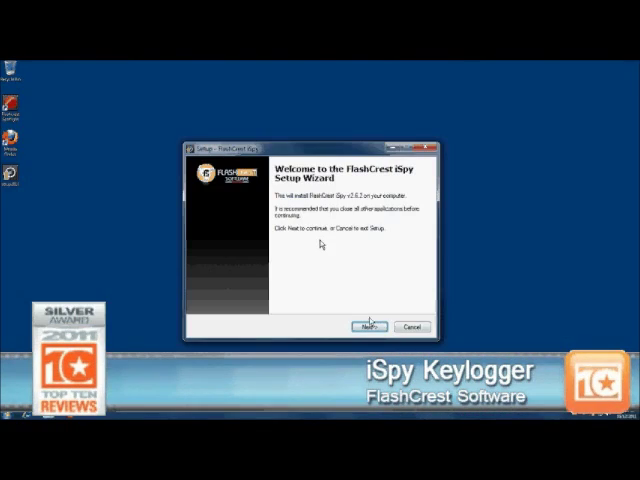
Finish the iSpy install with an access password and recovery e-mail, then log in to the viewer.
click(369, 328)
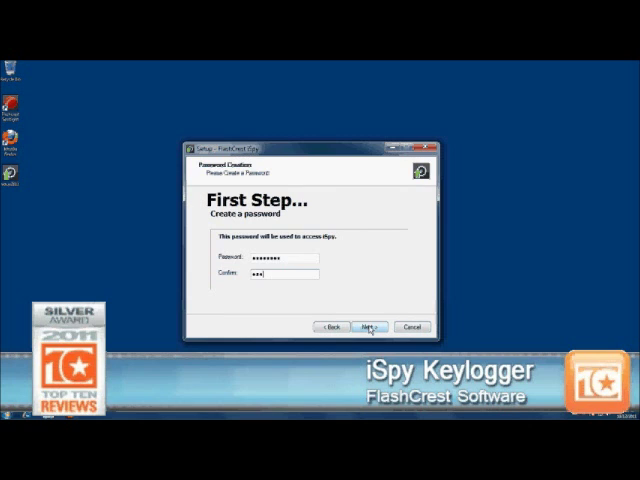
click(369, 328)
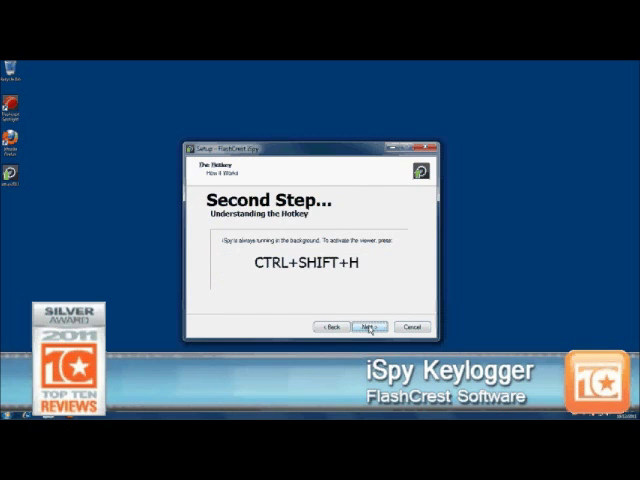
click(369, 328)
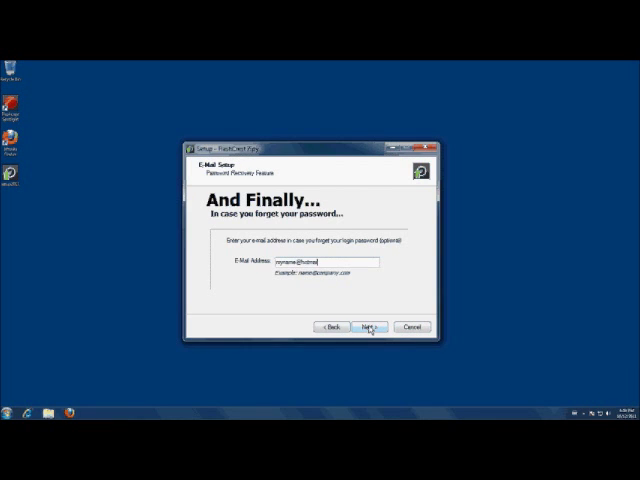
click(369, 328)
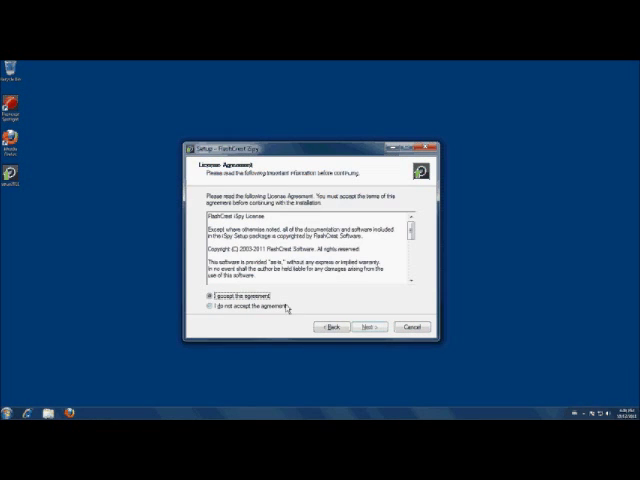
click(367, 327)
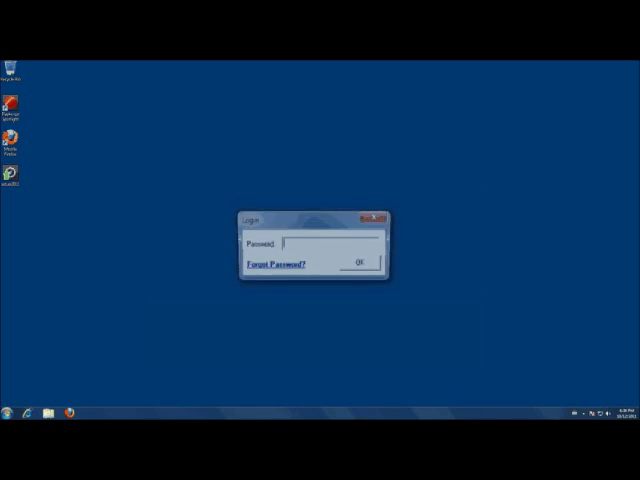
text(****)
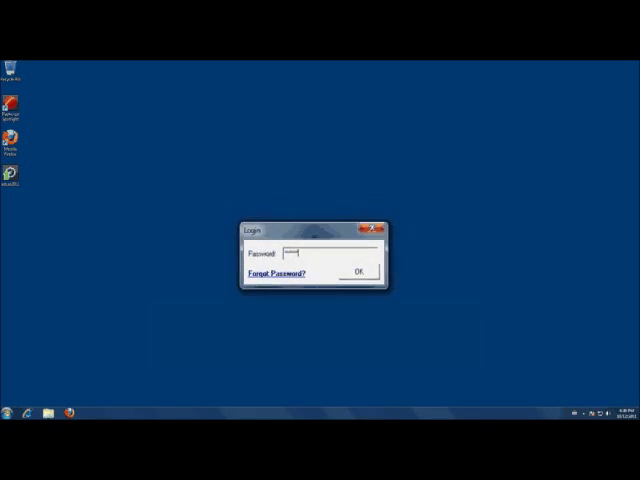
key(Return)
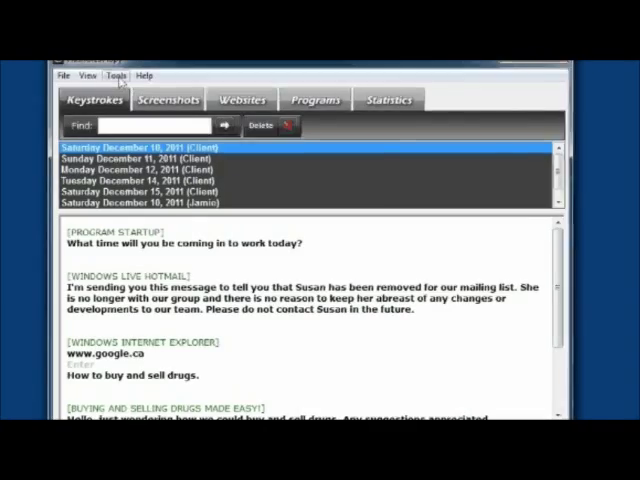
click(116, 75)
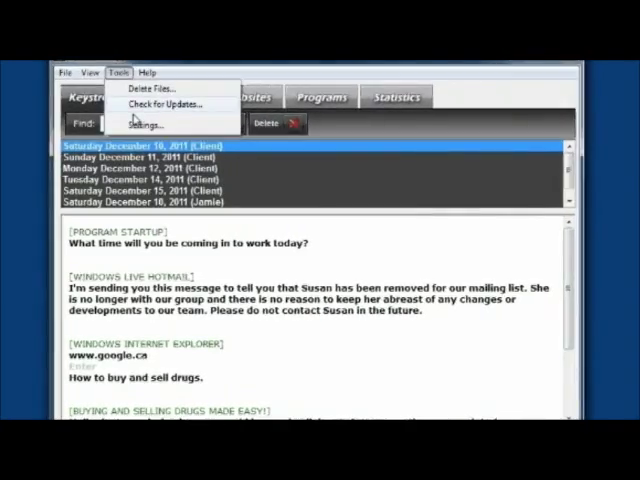
click(140, 125)
click(152, 140)
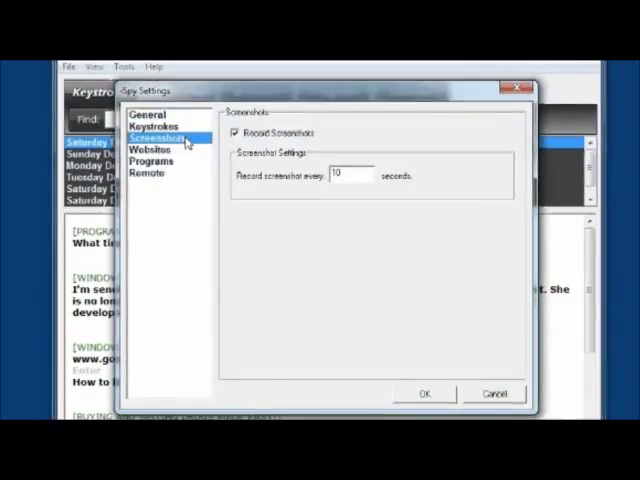
click(149, 162)
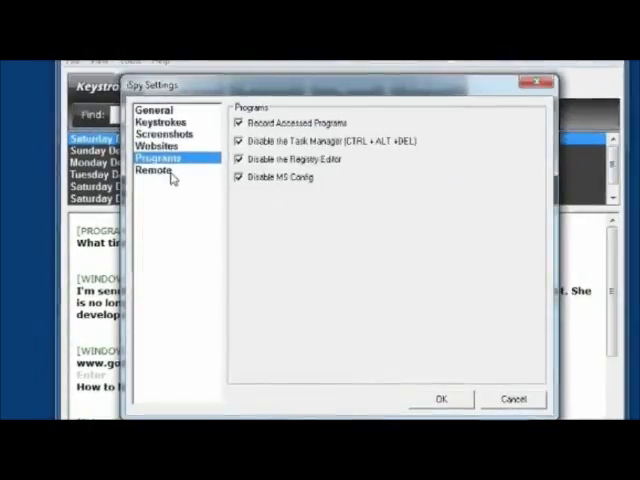
click(150, 172)
click(250, 145)
click(249, 127)
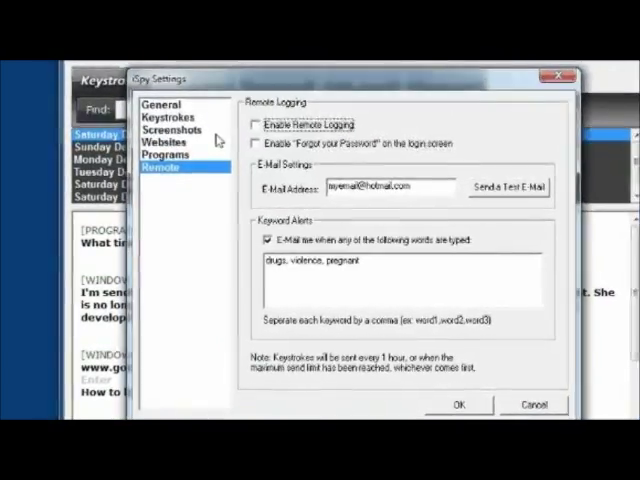
click(161, 157)
Reopen iSpy Settings on the Remote page with remote logging and keyword e-mail alerts on.
click(253, 135)
click(253, 154)
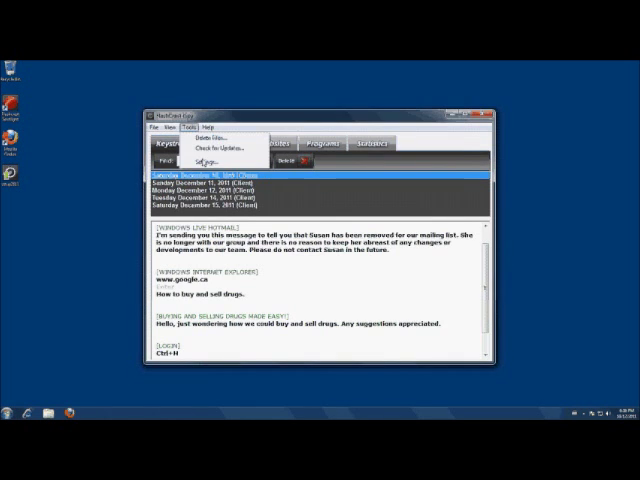
click(207, 161)
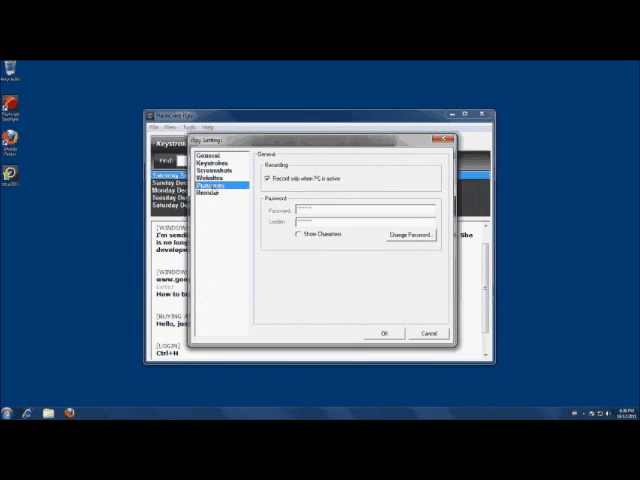
click(208, 193)
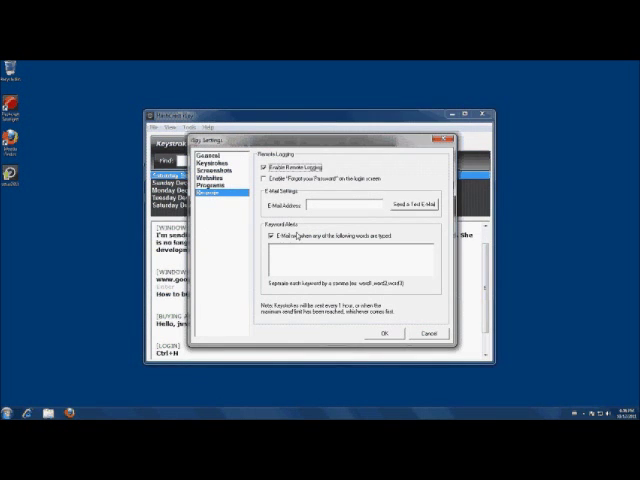